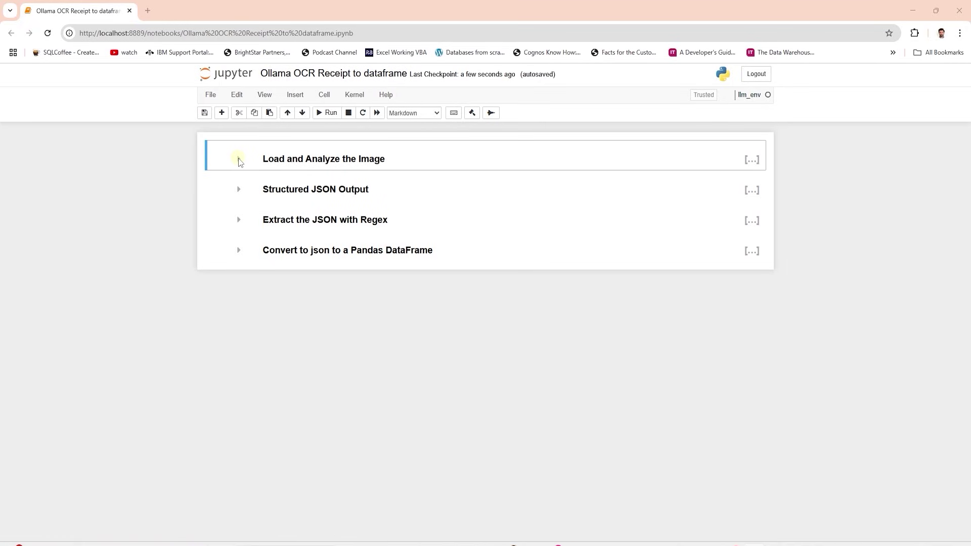
- Expand the 'Load and Analyze the Image' section to show the Ollama vision code and receipt text
left_click(238, 160)
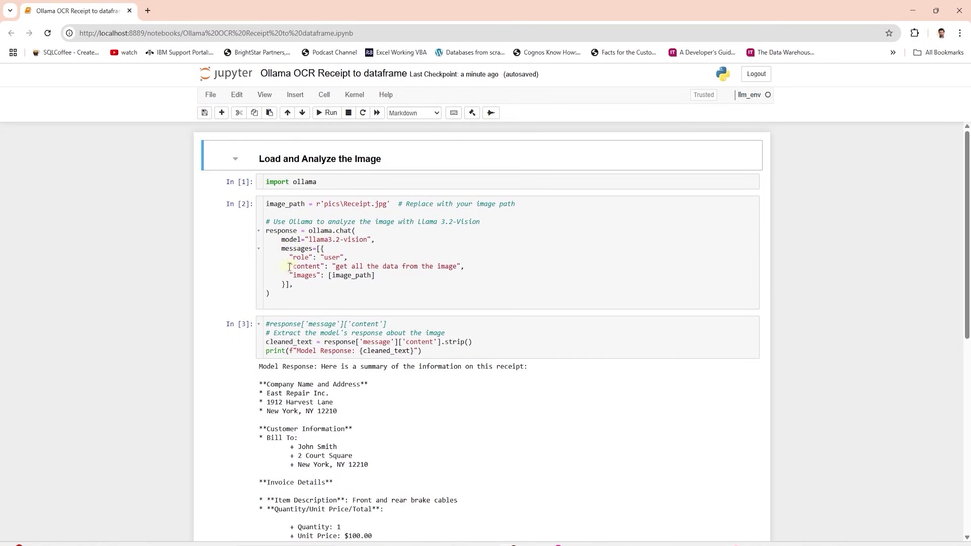
scroll(391, 268, "down", 1)
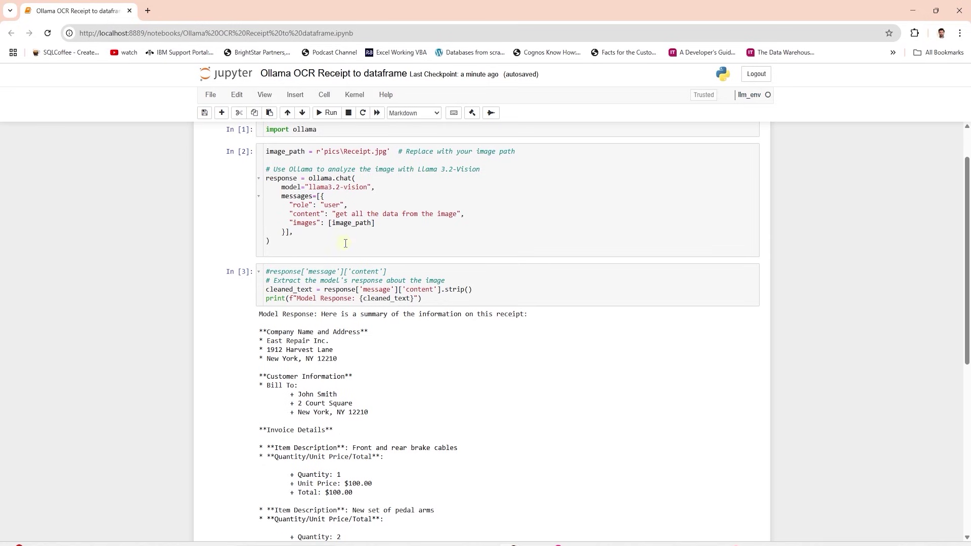
scroll(349, 231, "down", 2)
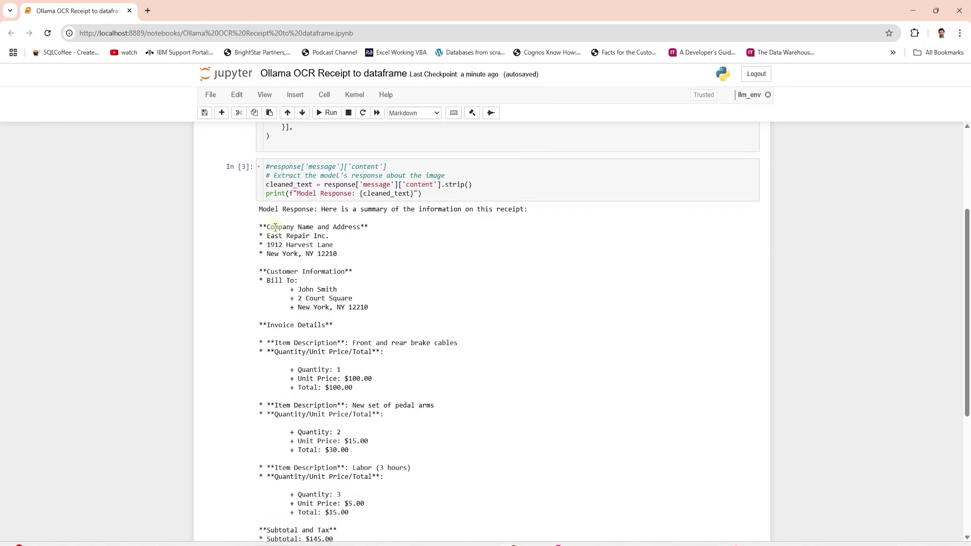
scroll(279, 284, "down", 1)
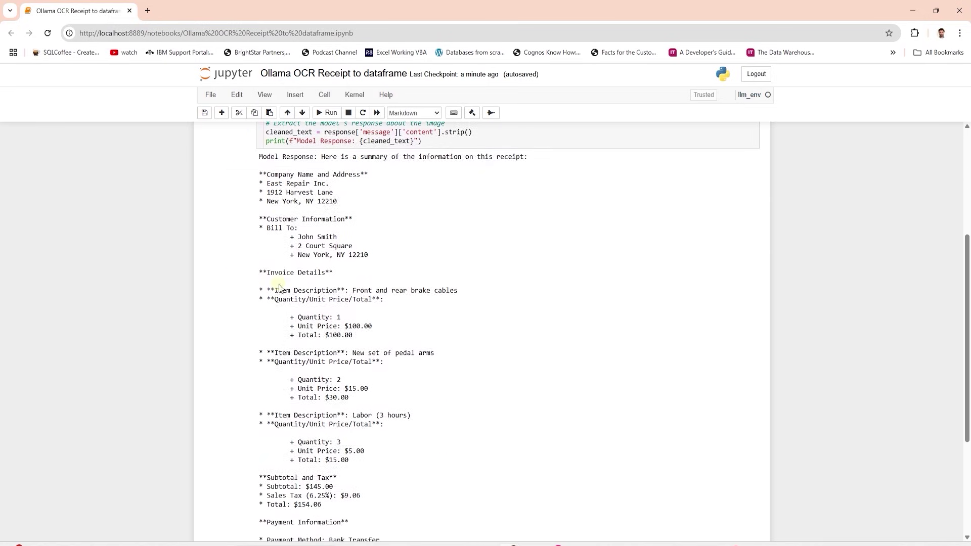
scroll(349, 304, "down", 3)
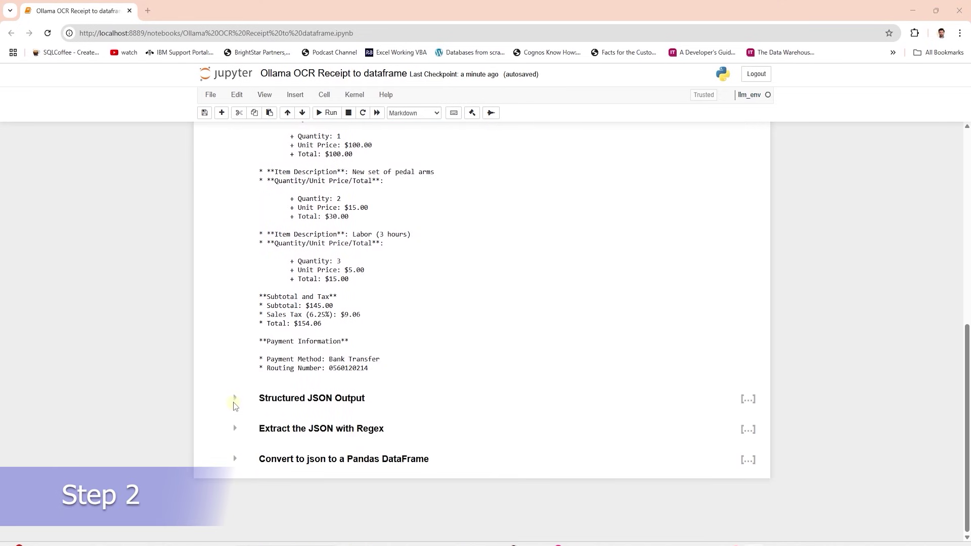
left_click(233, 401)
scroll(233, 400, "down", 2)
scroll(233, 401, "down", 2)
scroll(233, 400, "down", 2)
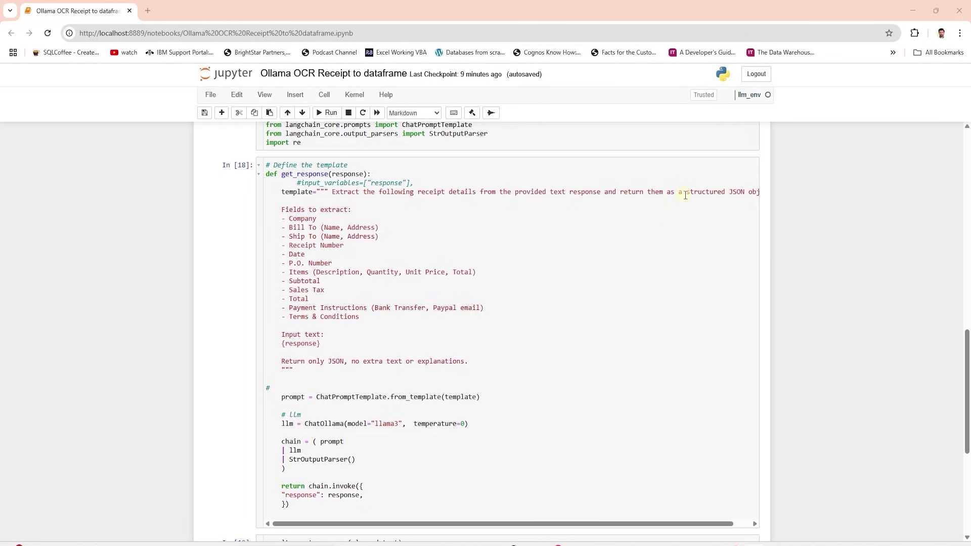
scroll(333, 292, "down", 2)
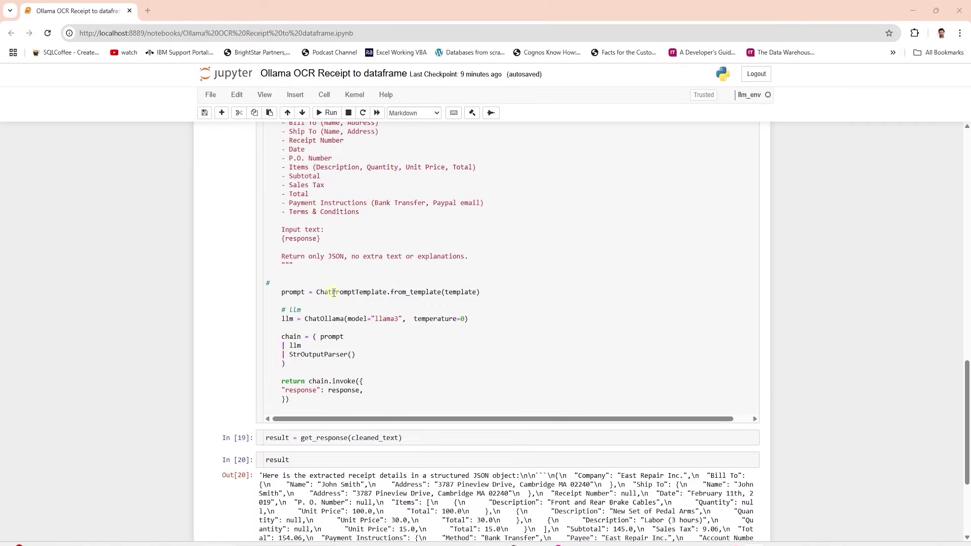
scroll(319, 311, "down", 2)
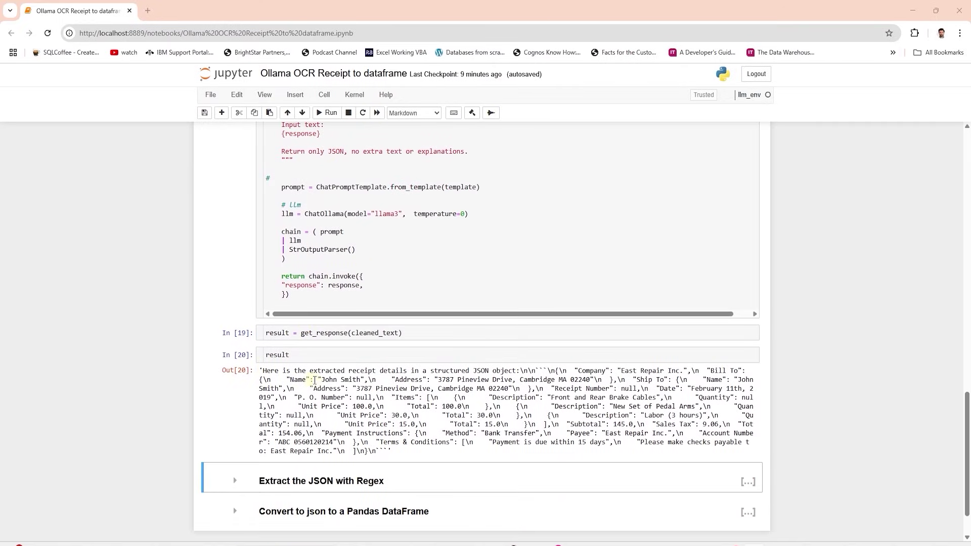
scroll(351, 424, "down", 1)
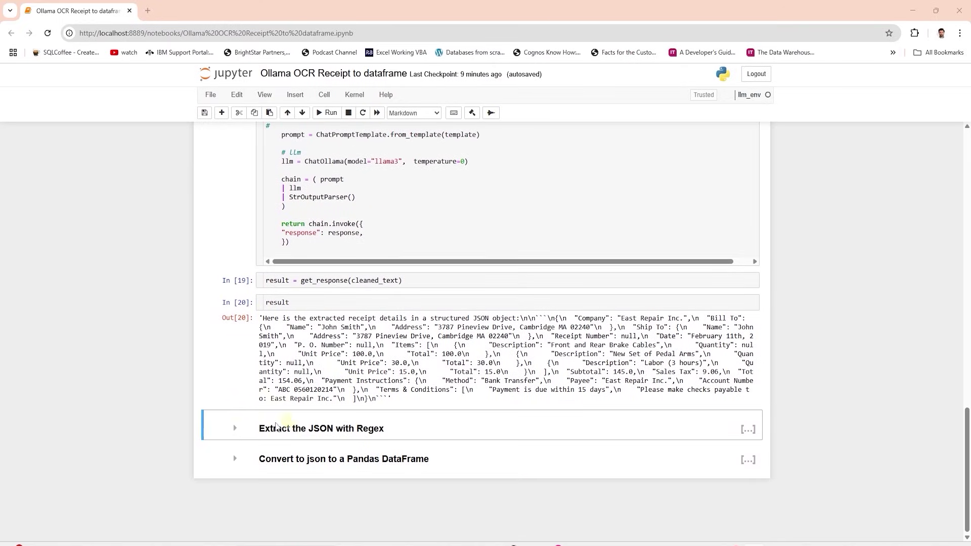
- Expand the 'Extract the JSON with Regex' and 'Convert to json to a Pandas DataFrame' sections
left_click(235, 429)
scroll(405, 454, "down", 2)
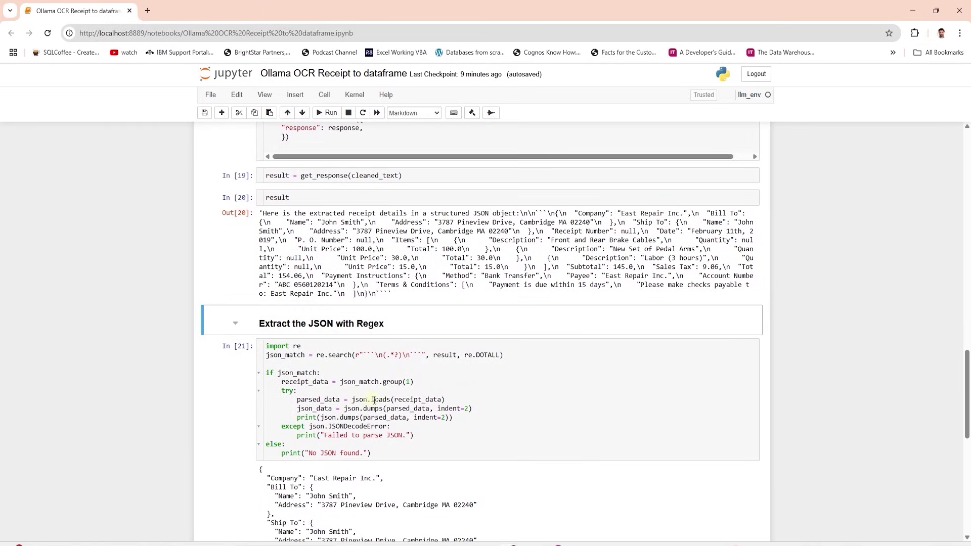
scroll(380, 424, "down", 2)
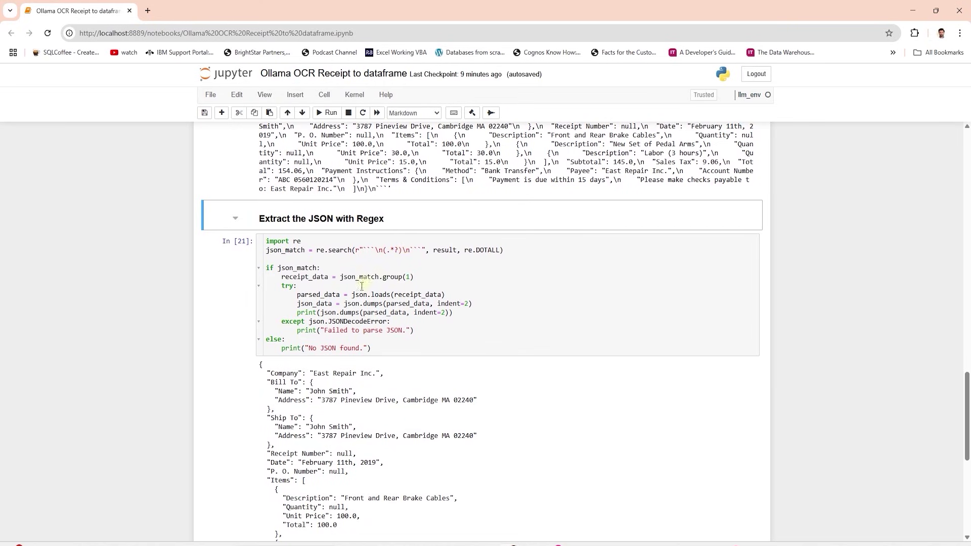
scroll(349, 307, "down", 2)
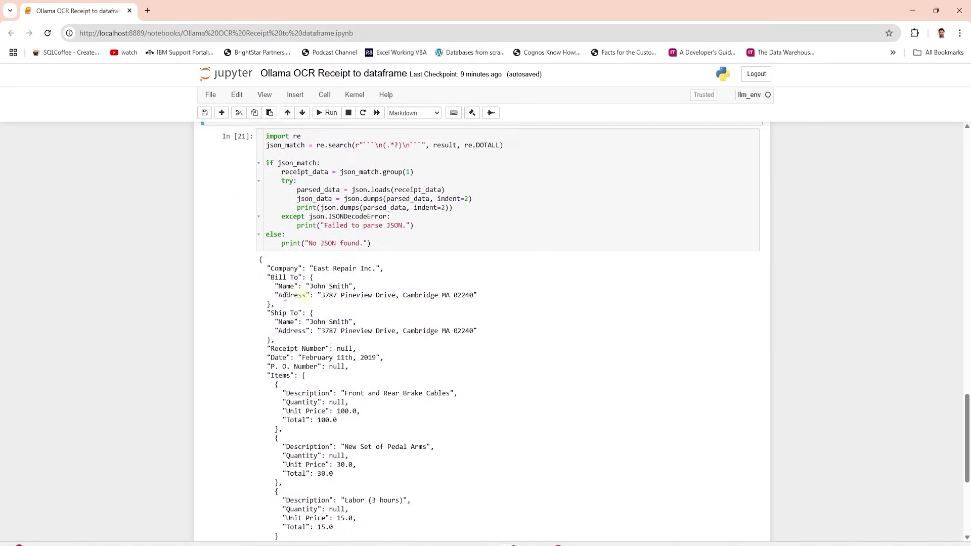
scroll(273, 417, "down", 2)
scroll(251, 455, "down", 2)
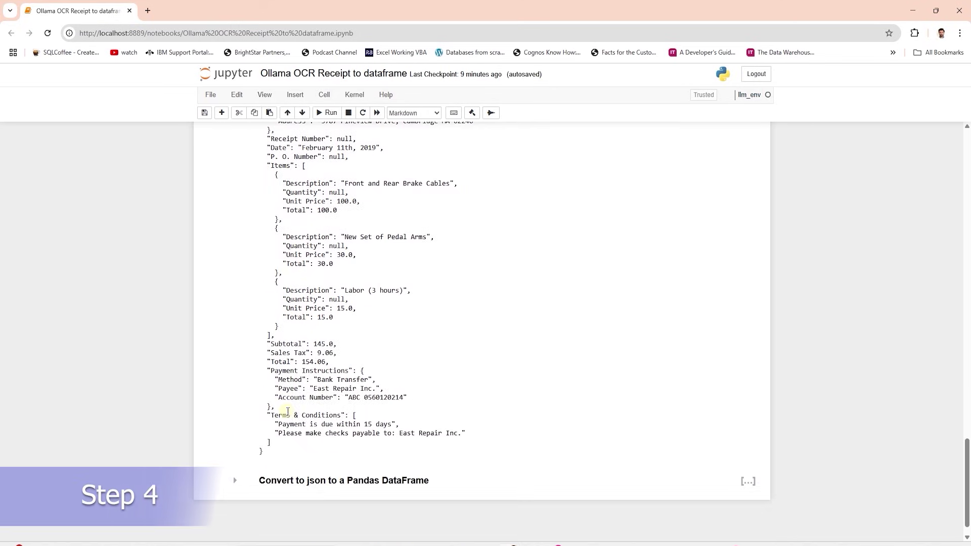
left_click(234, 481)
scroll(251, 448, "down", 4)
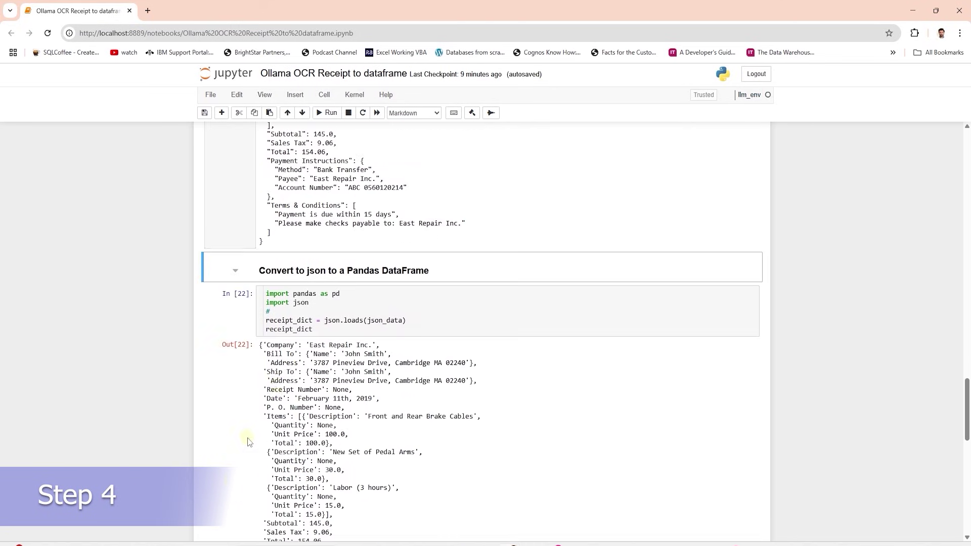
scroll(289, 312, "down", 3)
scroll(273, 304, "down", 3)
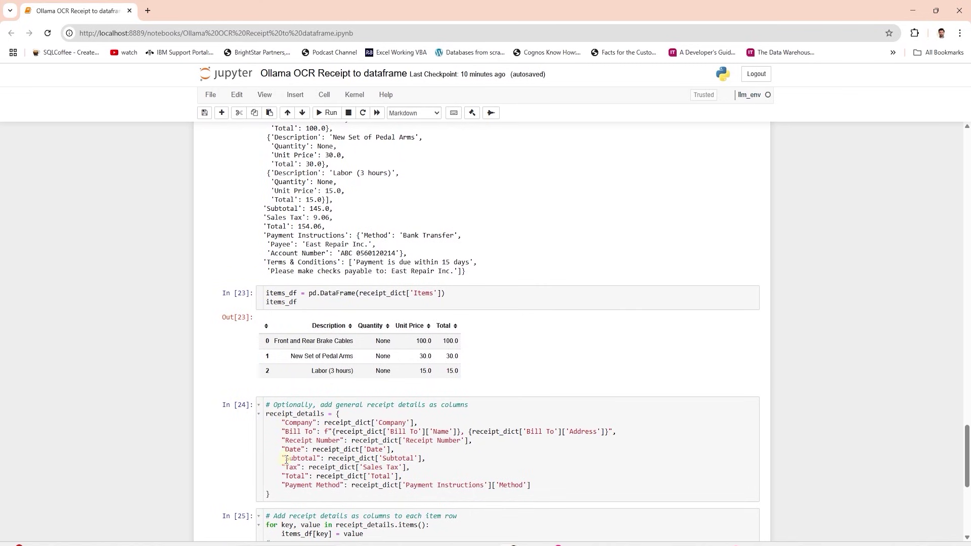
scroll(307, 395, "down", 3)
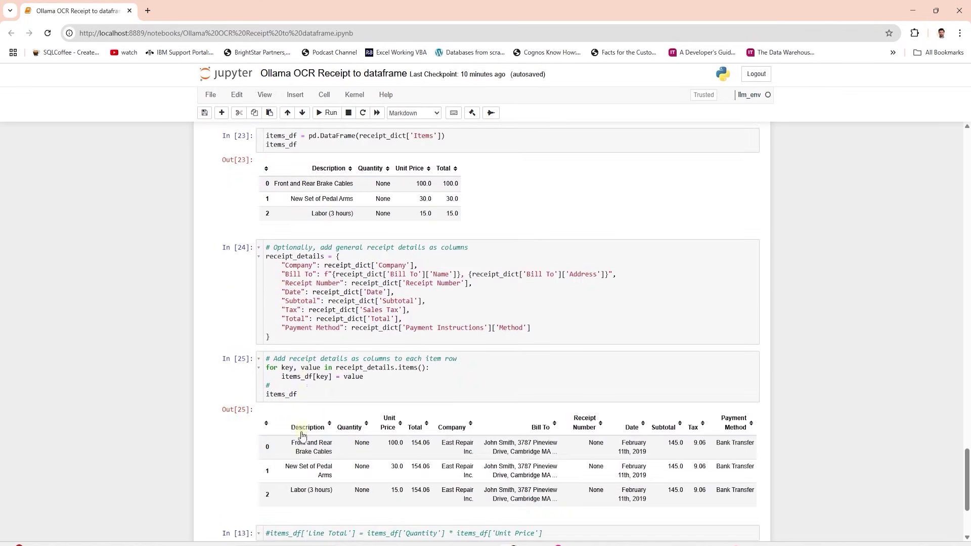